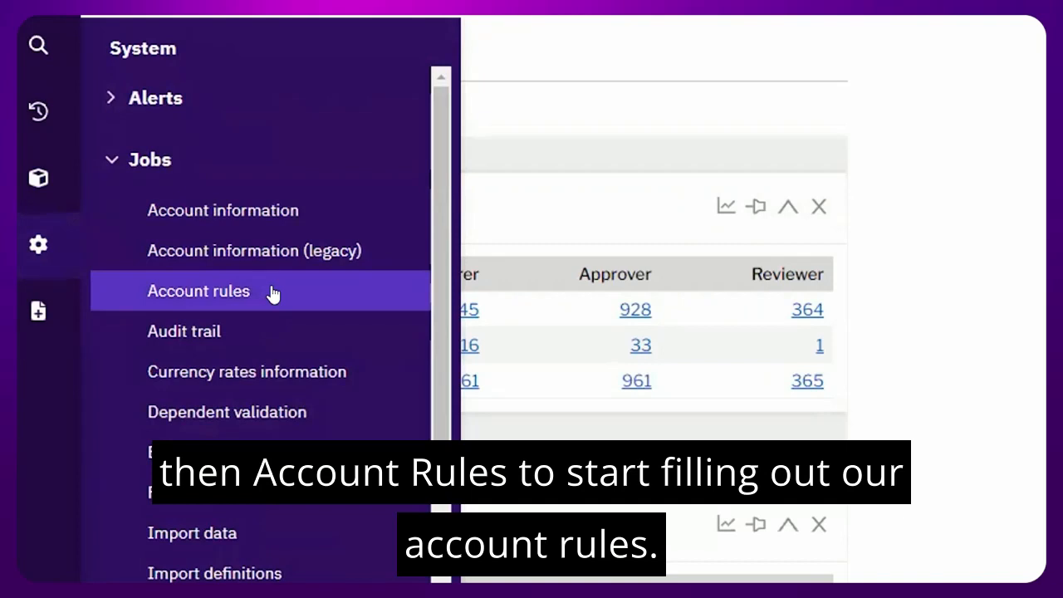
# - Add a new account rule in the Account Rules administration and name it "c0043 - Workflow & Frequency Assignment"
pyautogui.click(272, 294)
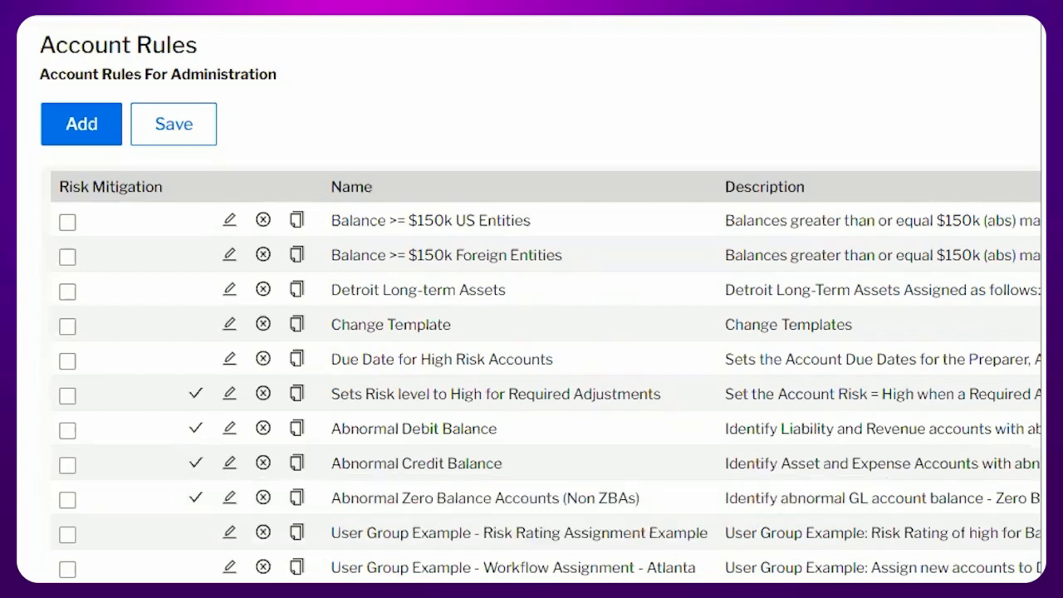
pyautogui.click(49, 137)
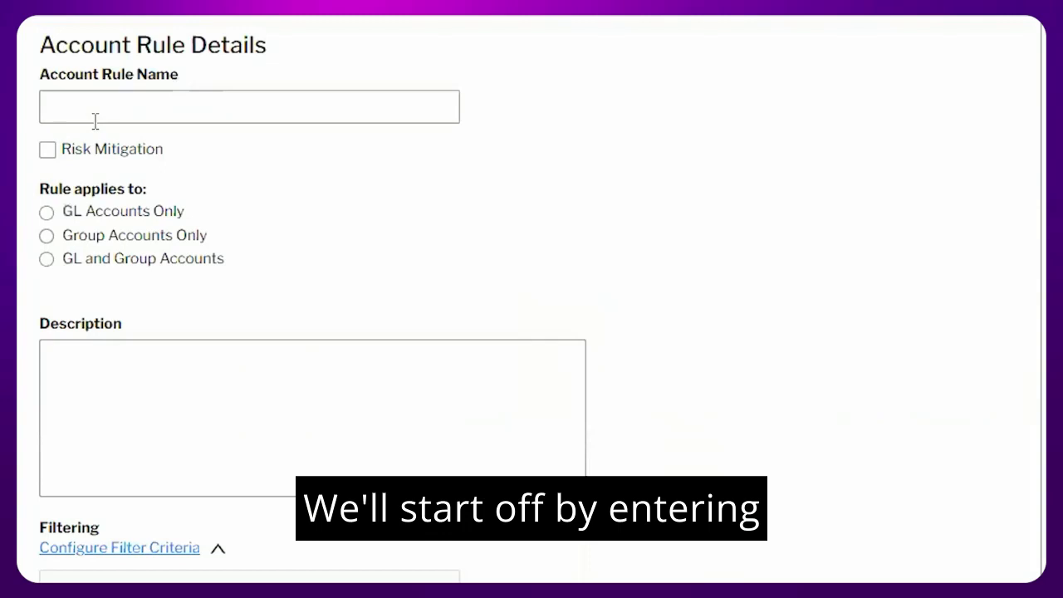
pyautogui.click(95, 122)
pyautogui.write('c')
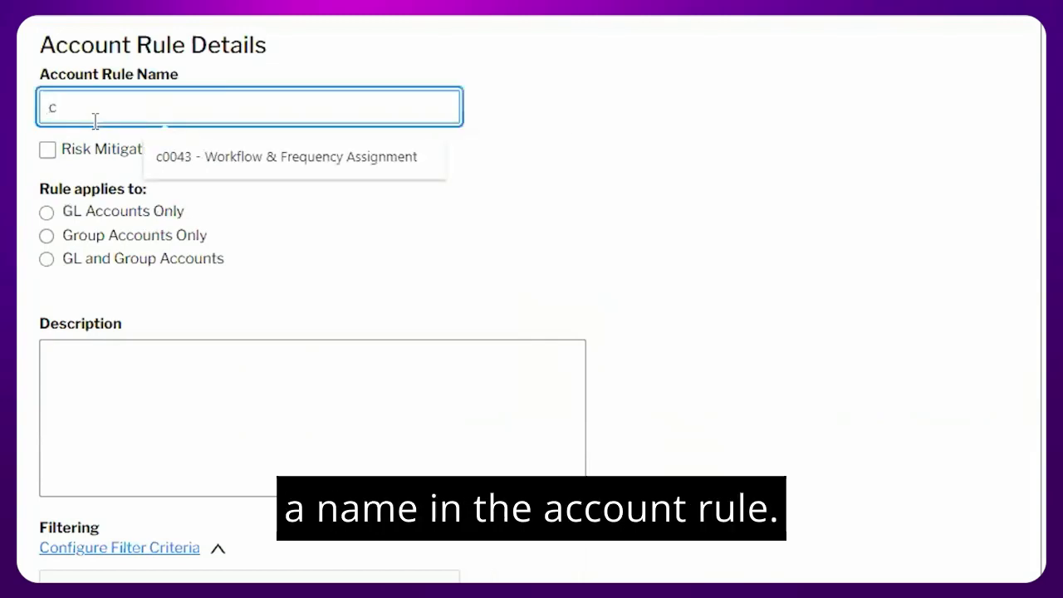
pyautogui.click(236, 164)
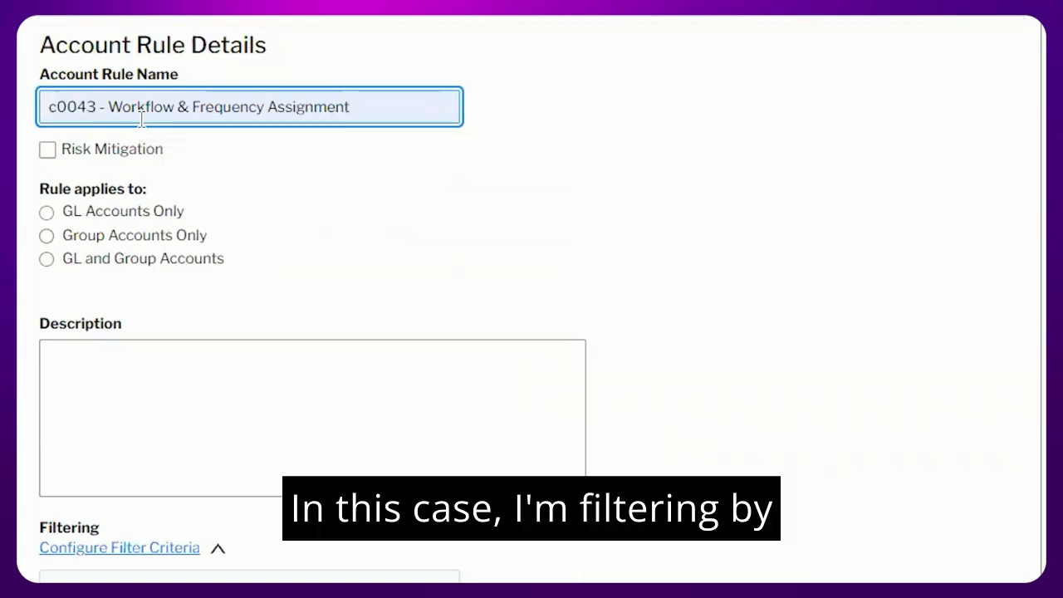
pyautogui.moveTo(98, 106); pyautogui.dragTo(39, 106)
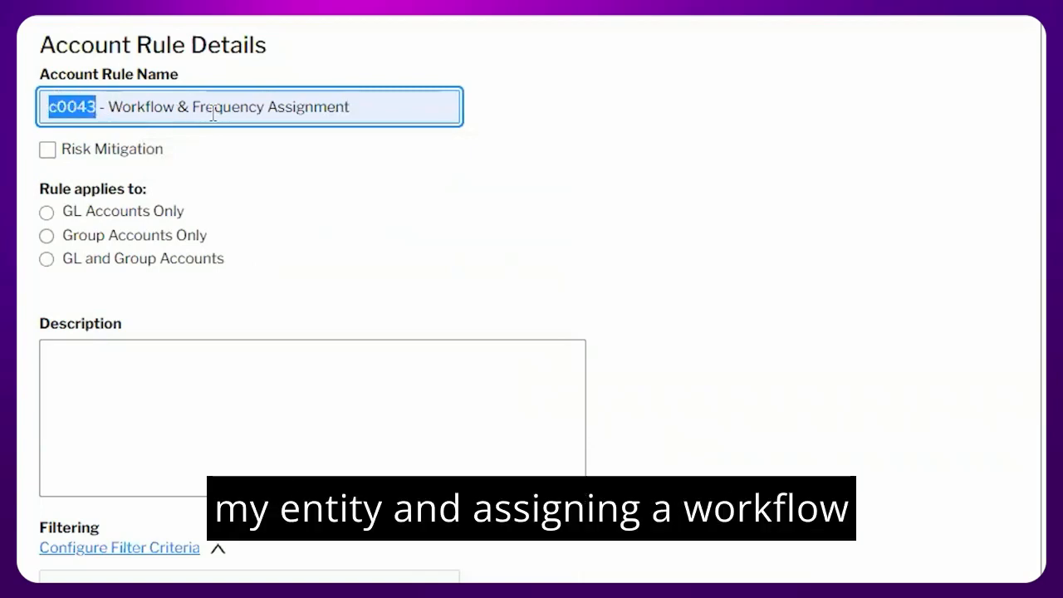
pyautogui.click(265, 135)
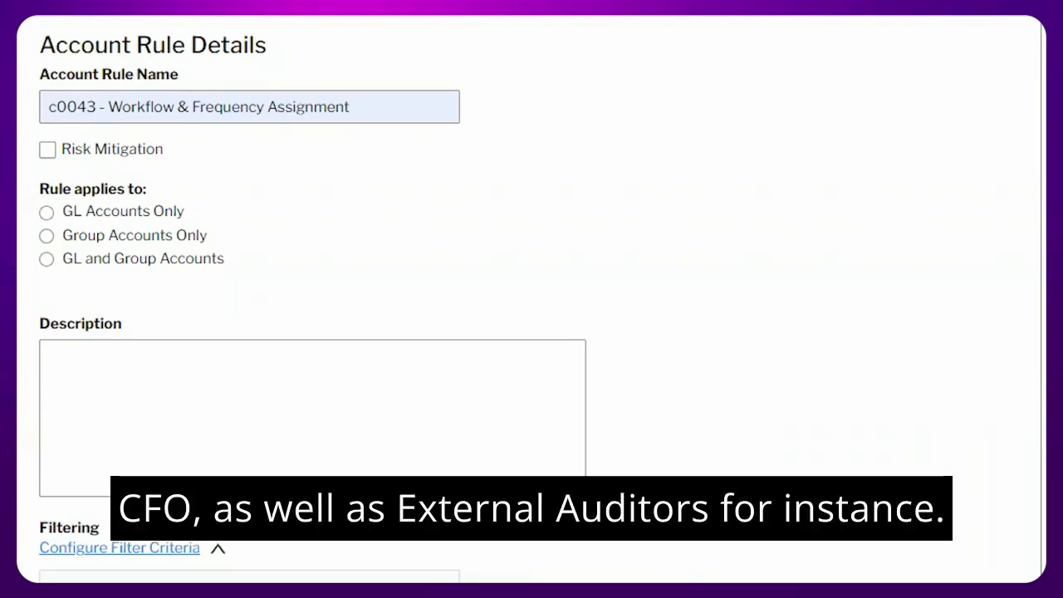
# - Apply the rule to GL Accounts Only and copy the rule name into its Description
pyautogui.click(98, 213)
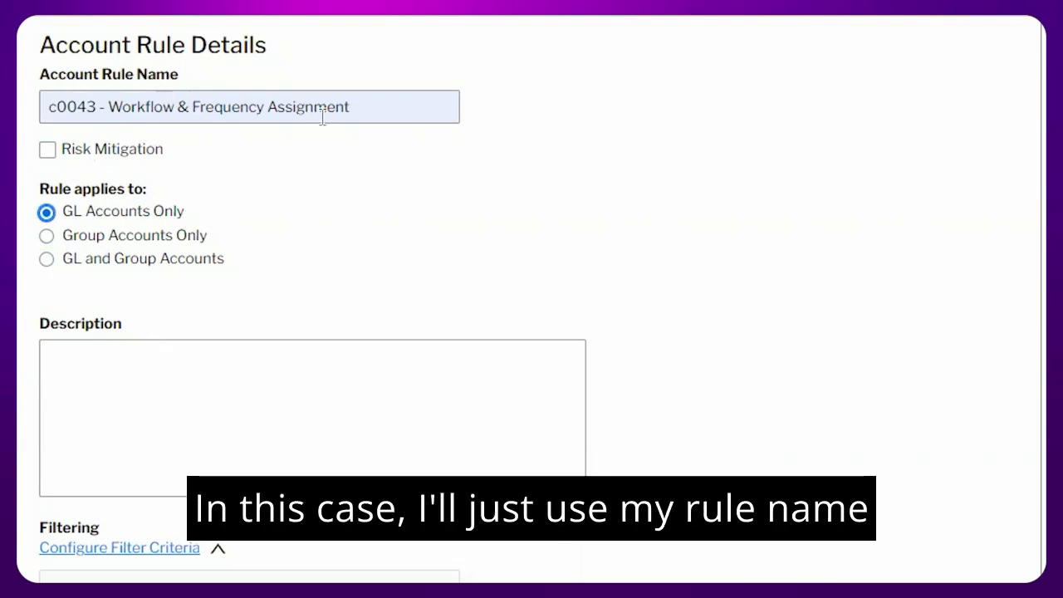
pyautogui.moveTo(352, 108); pyautogui.dragTo(34, 109)
pyautogui.hotkey('ctrl', 'c')
pyautogui.click(487, 387)
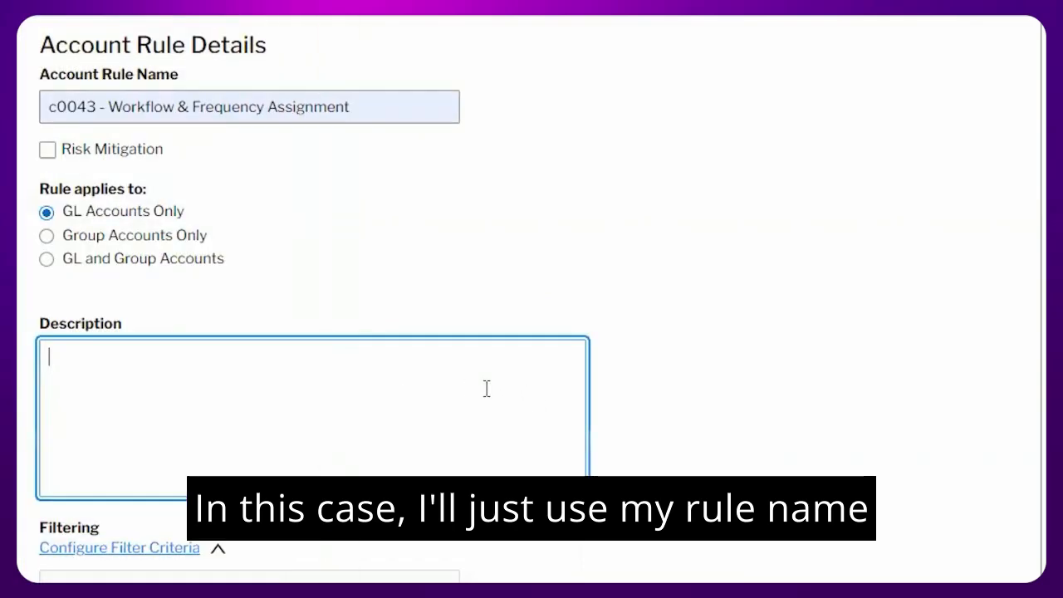
pyautogui.hotkey('ctrl', 'v')
# - Open the filter criteria configuration of the account rule
pyautogui.scroll(-3, 415, 418)
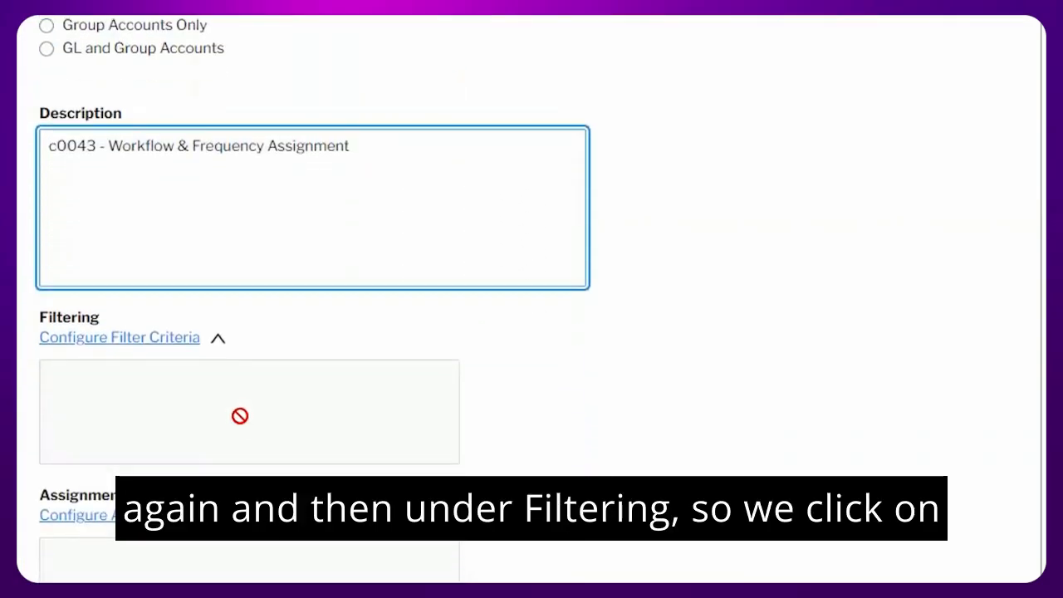
pyautogui.click(120, 337)
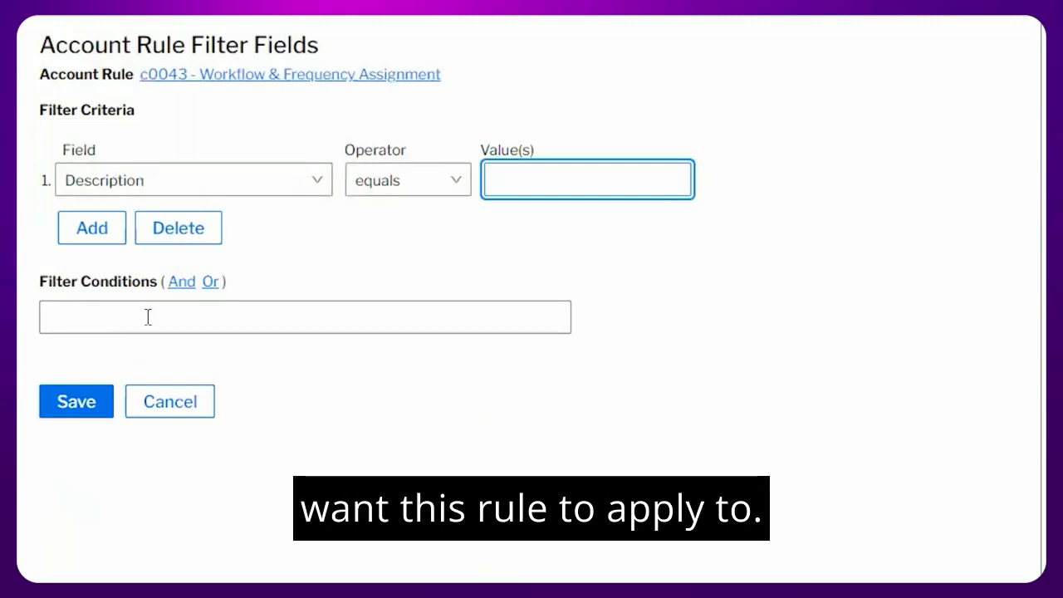
pyautogui.click(190, 184)
pyautogui.press('Down')
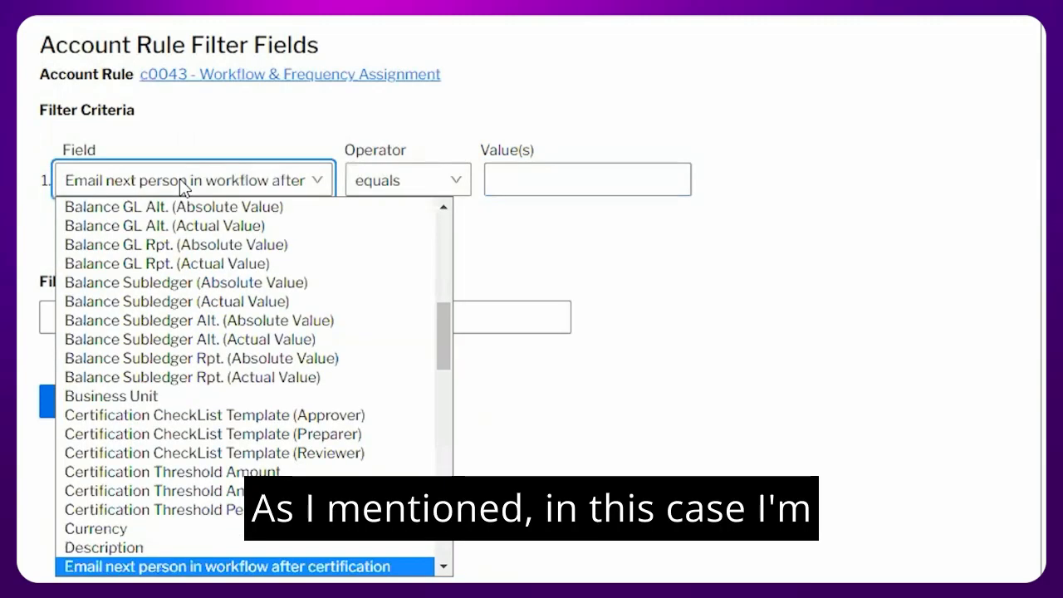
pyautogui.scroll(-4, 148, 285)
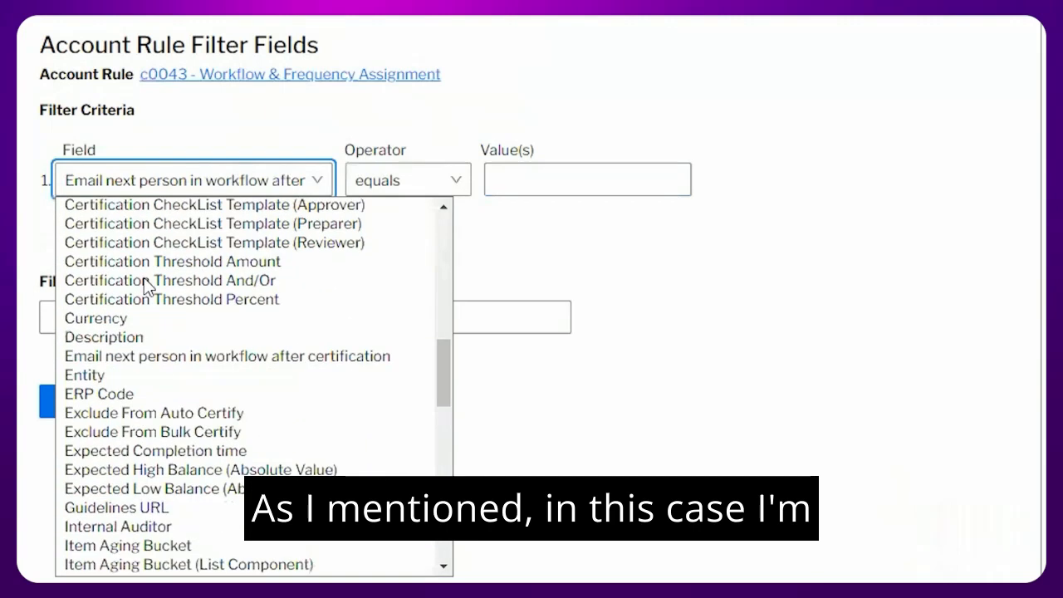
pyautogui.click(112, 369)
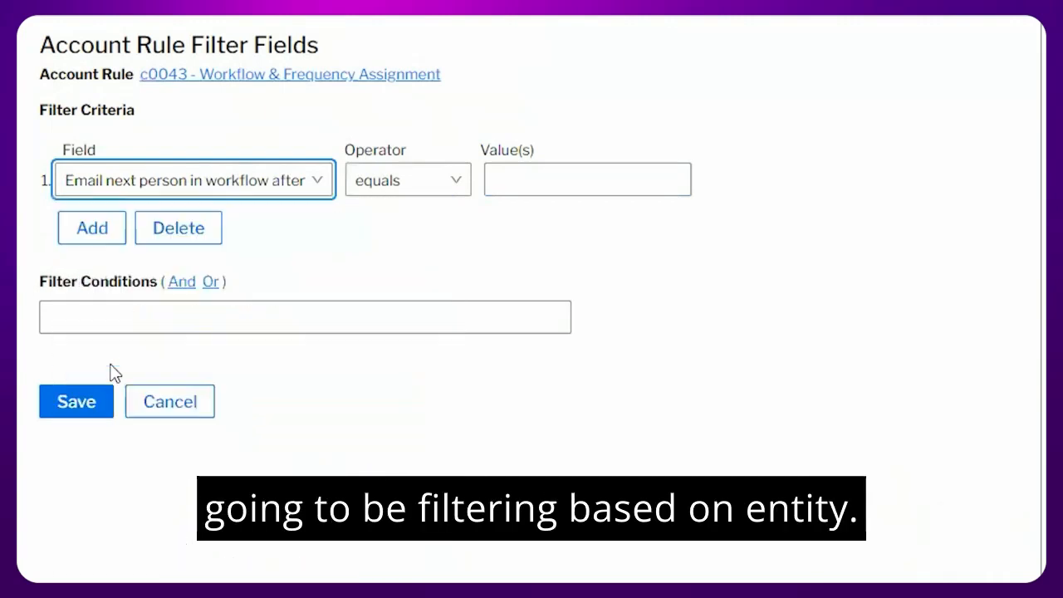
pyautogui.click(455, 186)
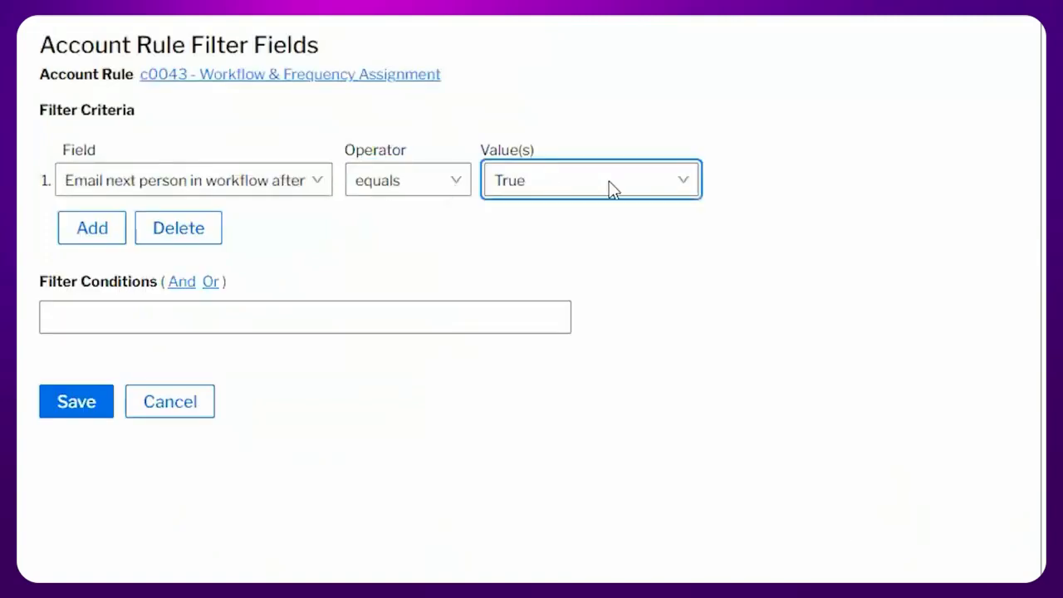
# - Set the first filter criterion to Entity equals C0043-Sydney
pyautogui.click(192, 183)
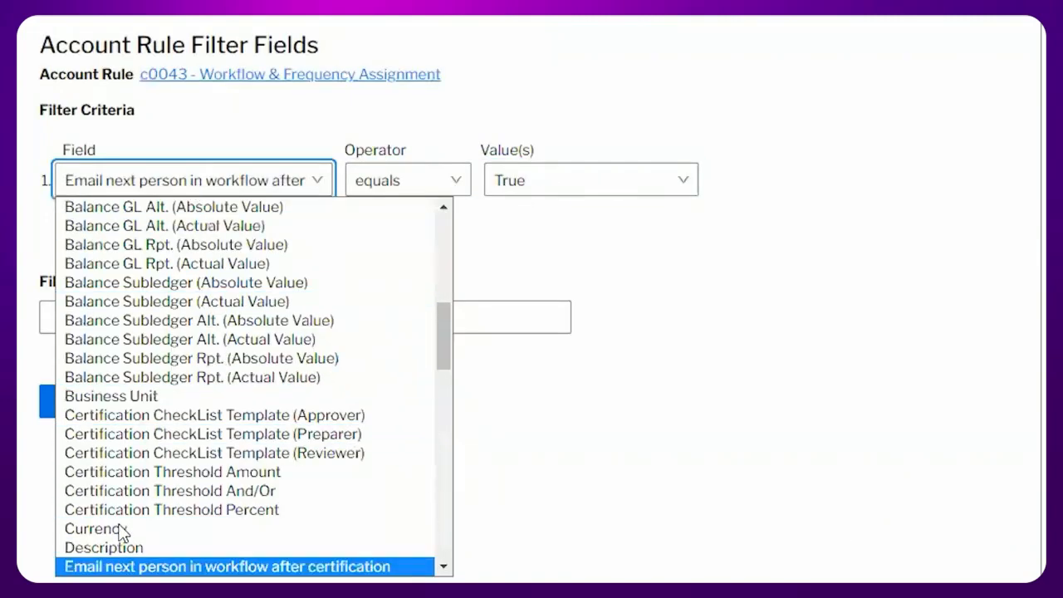
pyautogui.scroll(-4, 119, 523)
pyautogui.click(106, 378)
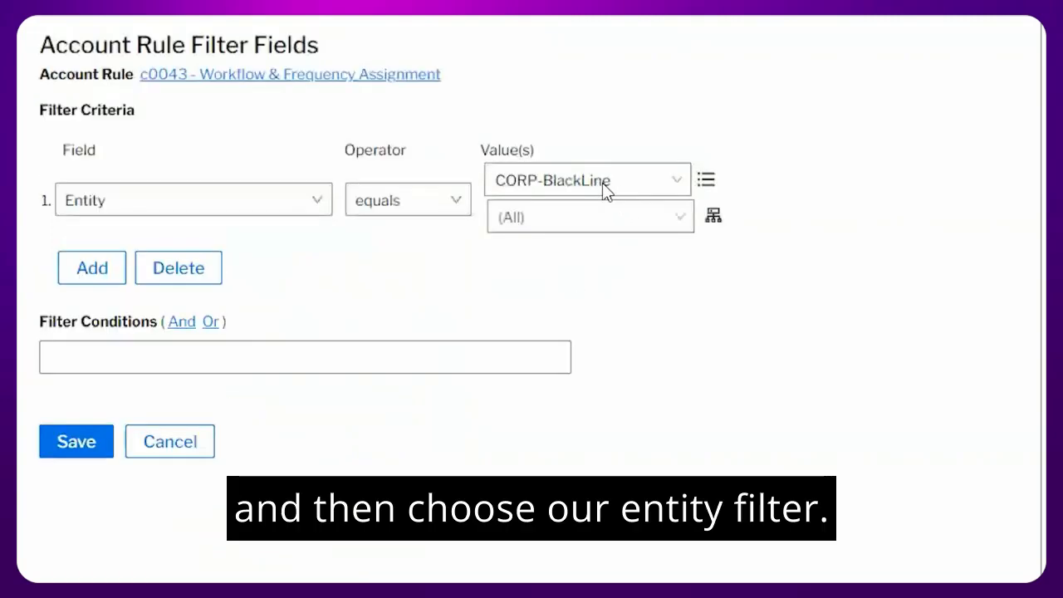
pyautogui.click(708, 188)
pyautogui.click(634, 185)
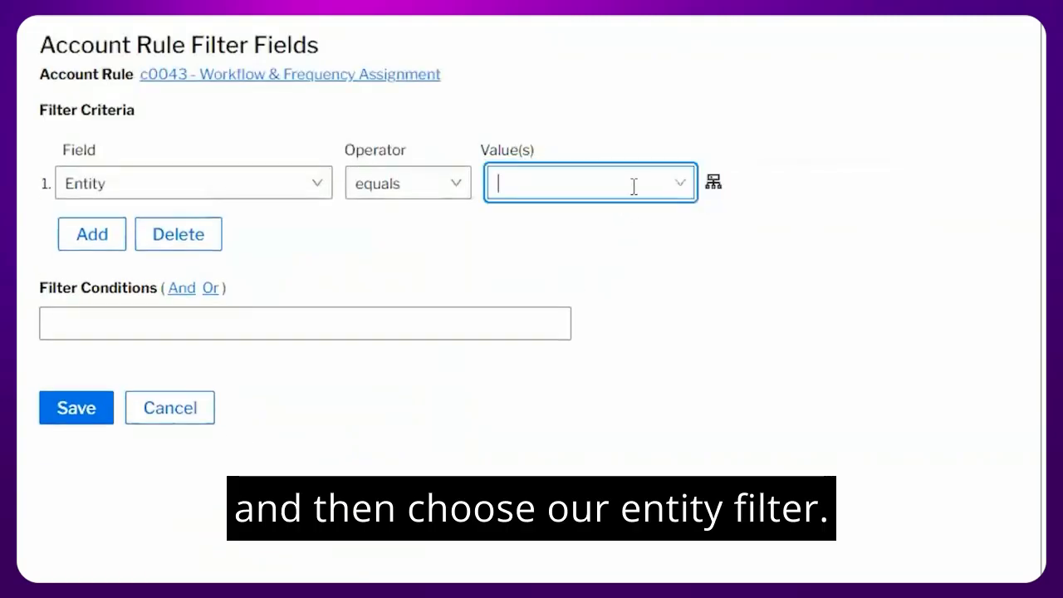
pyautogui.write('c004')
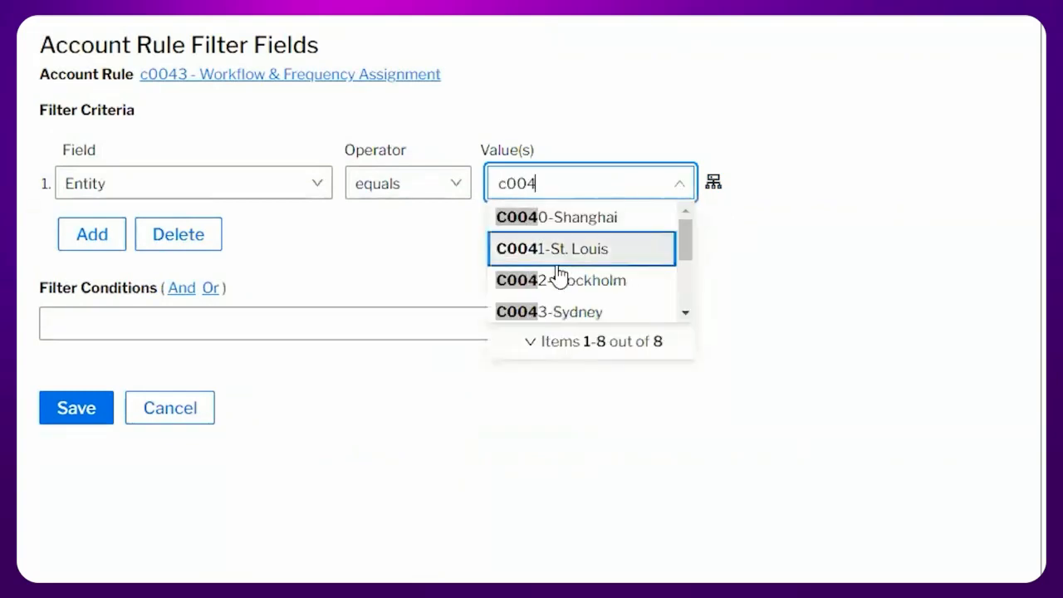
pyautogui.click(552, 309)
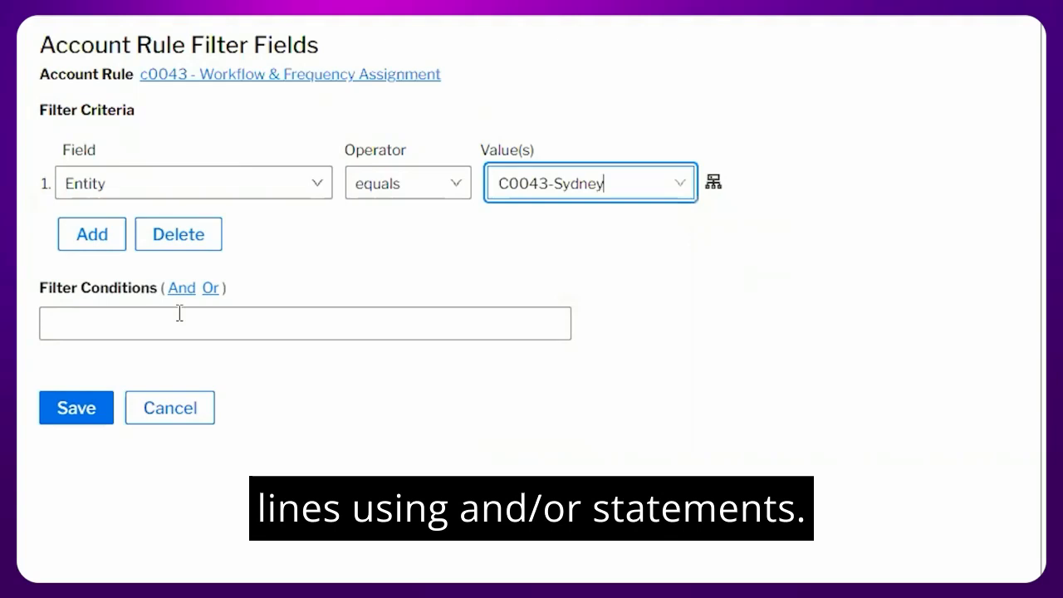
# - Set the filter conditions to 1 and save the rule's filter criteria
pyautogui.click(152, 313)
pyautogui.write('1')
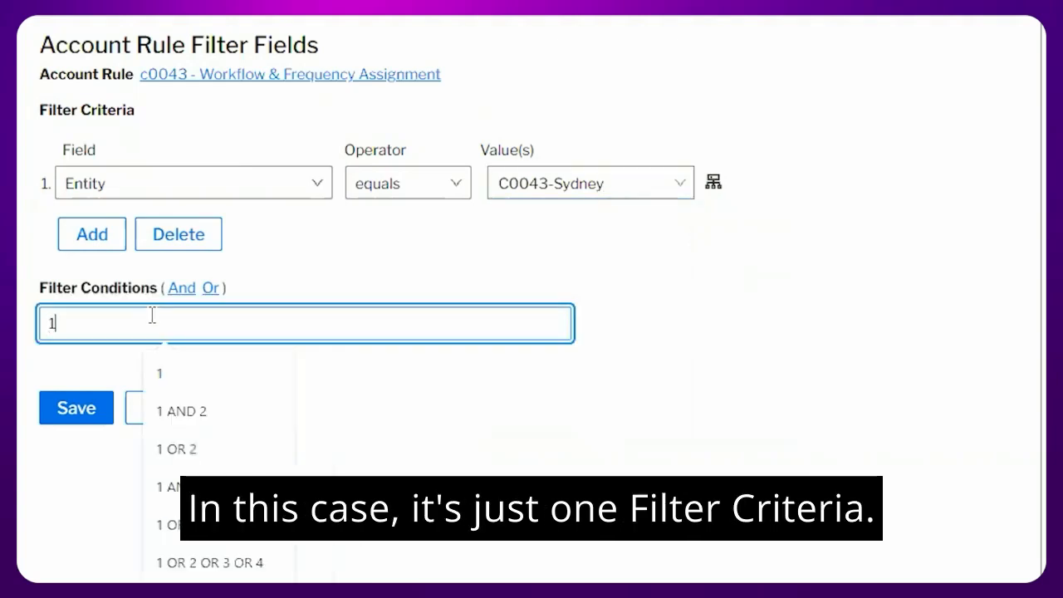
pyautogui.click(89, 543)
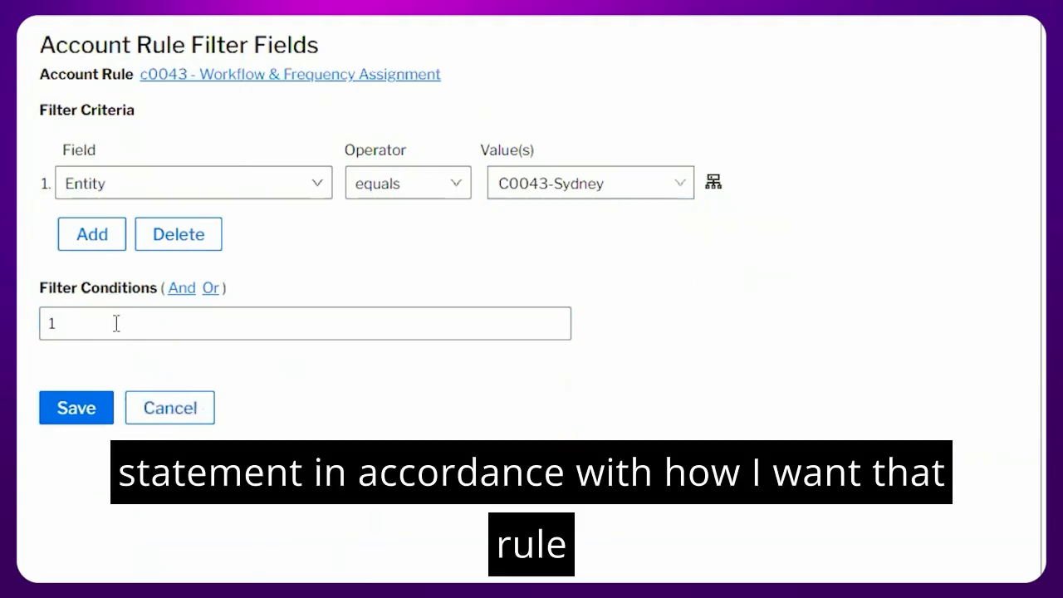
pyautogui.click(77, 412)
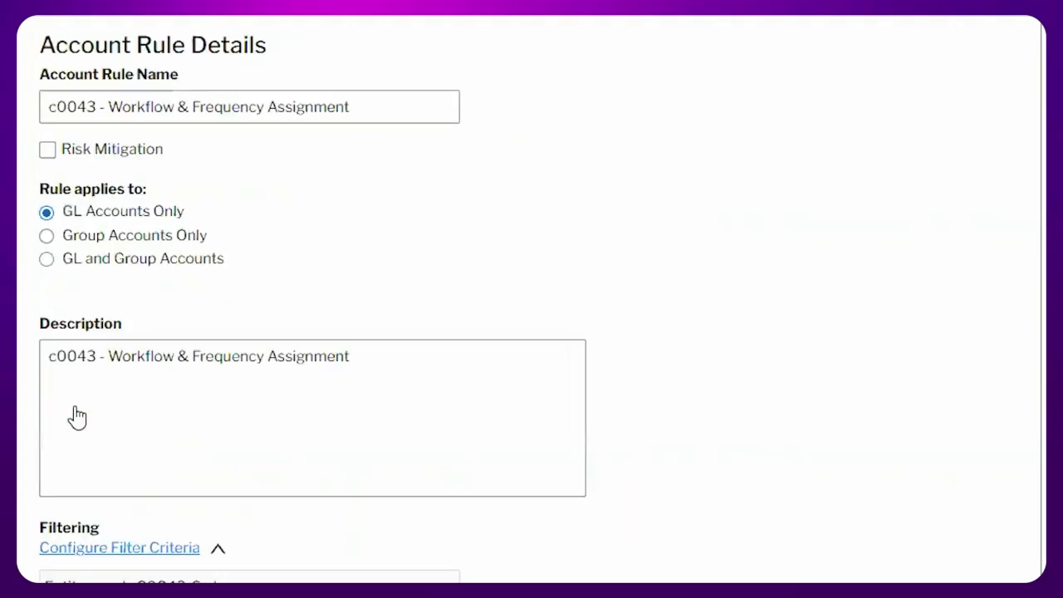
# - Open the rule's assignment configuration and set Preparer and Approver as the first two assignment fields
pyautogui.scroll(-3, 97, 437)
pyautogui.click(112, 515)
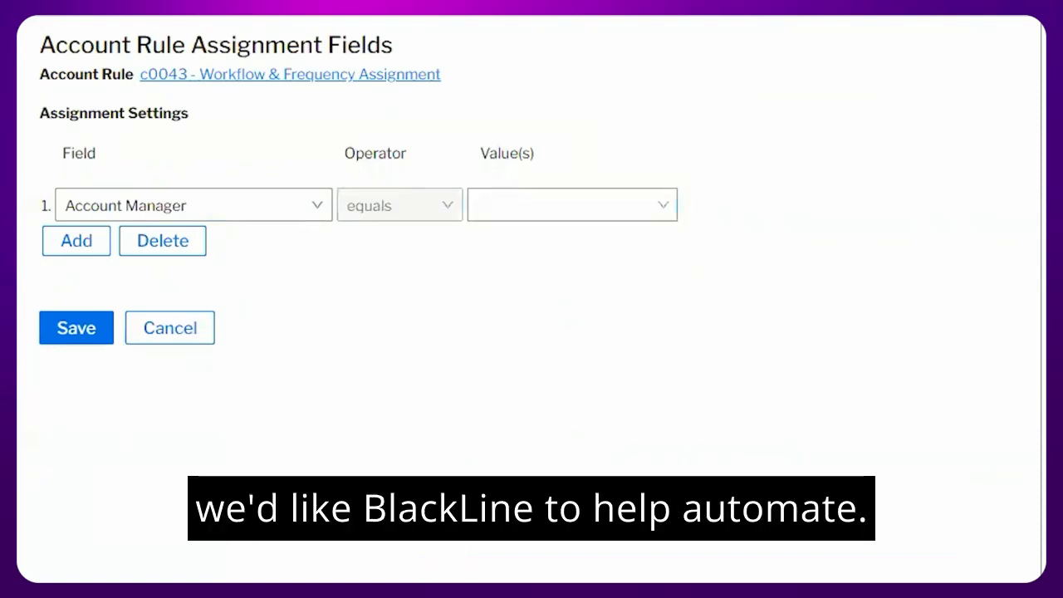
pyautogui.click(242, 206)
pyautogui.press('p')
pyautogui.scroll(-2, 234, 380)
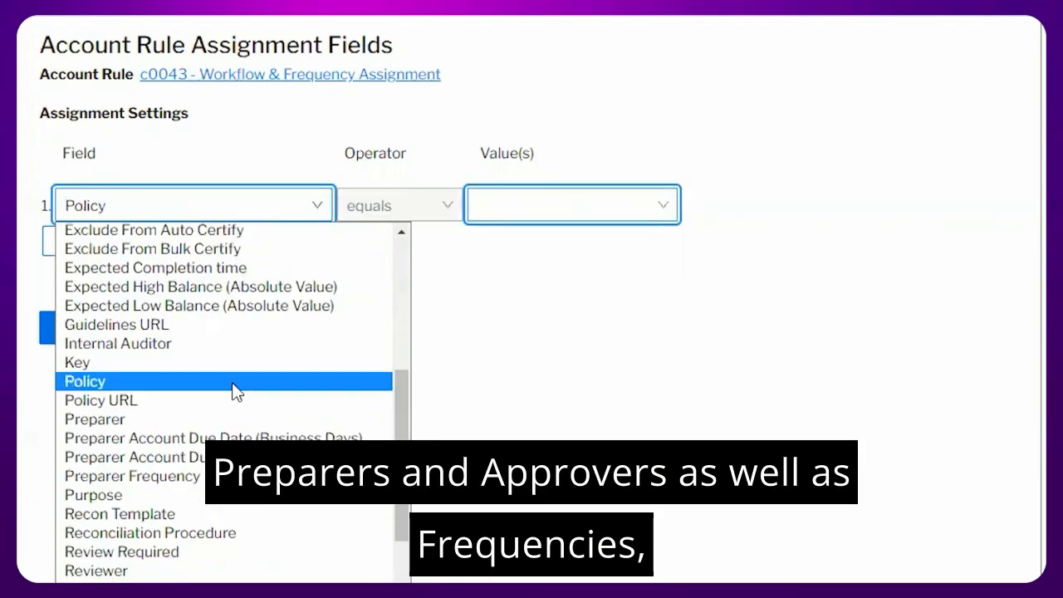
pyautogui.click(179, 419)
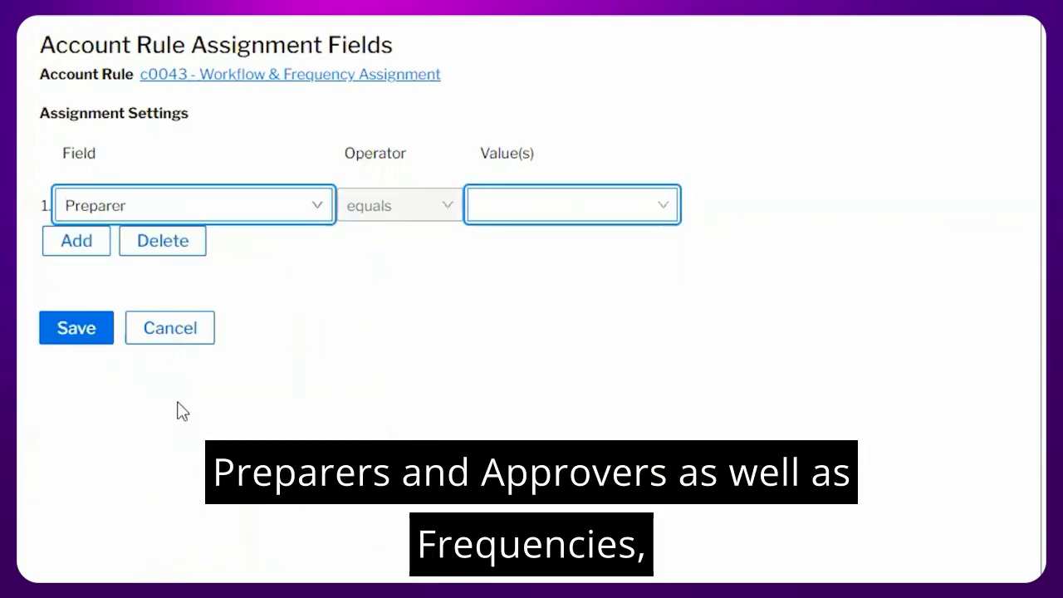
pyautogui.click(93, 248)
pyautogui.click(117, 246)
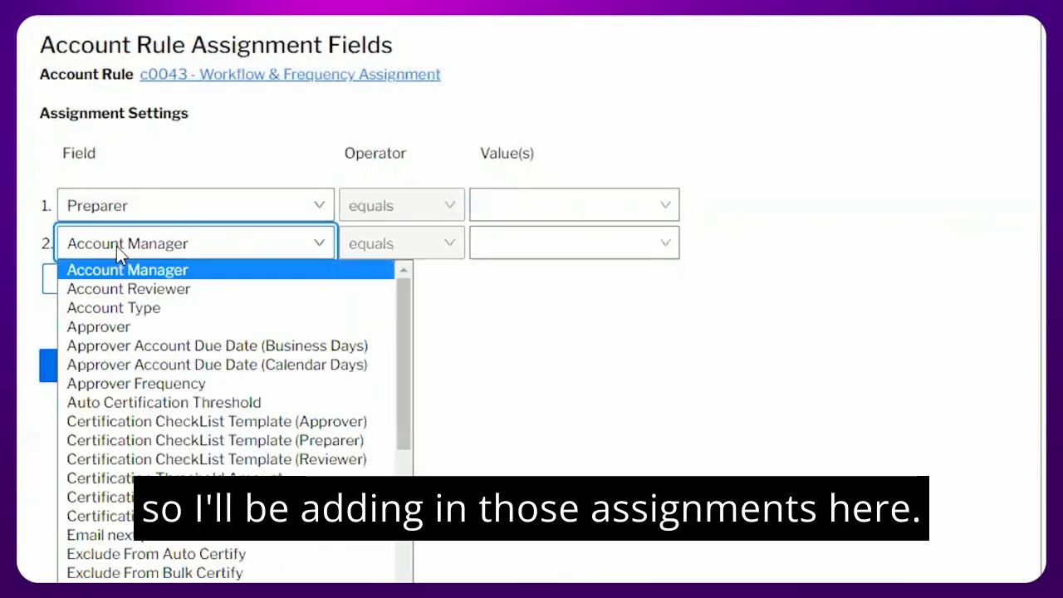
pyautogui.click(116, 329)
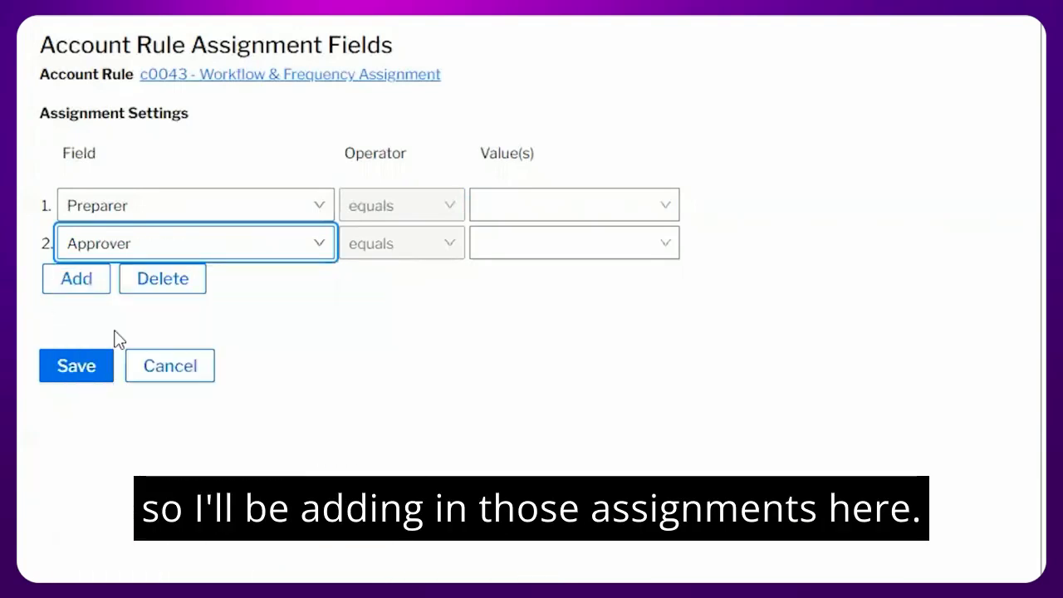
# - Add a third and fourth assignment field for Preparer Frequency and Approver Frequency
pyautogui.click(84, 286)
pyautogui.click(84, 287)
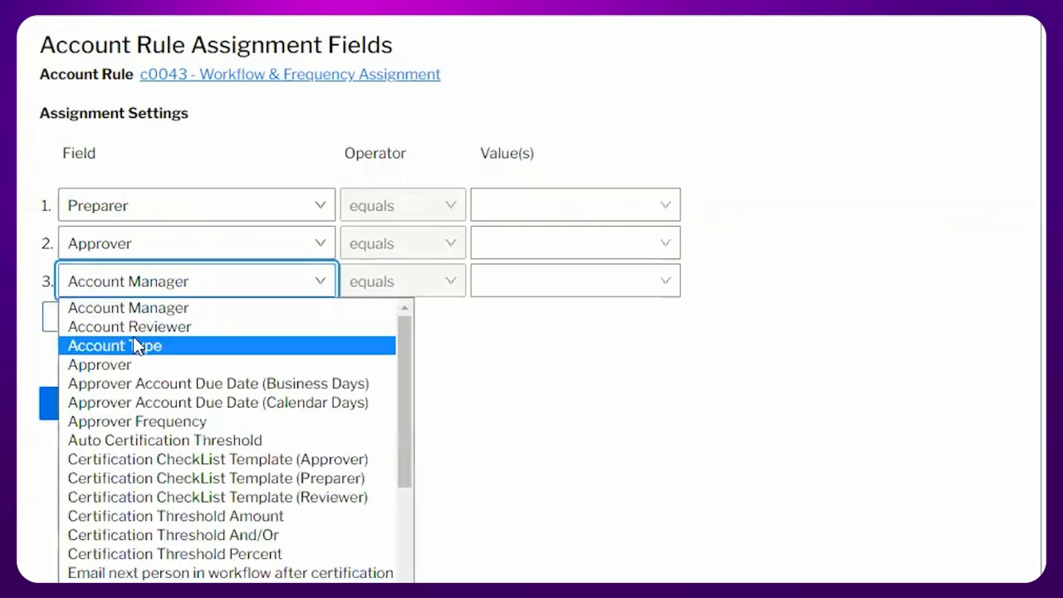
pyautogui.scroll(-5, 137, 353)
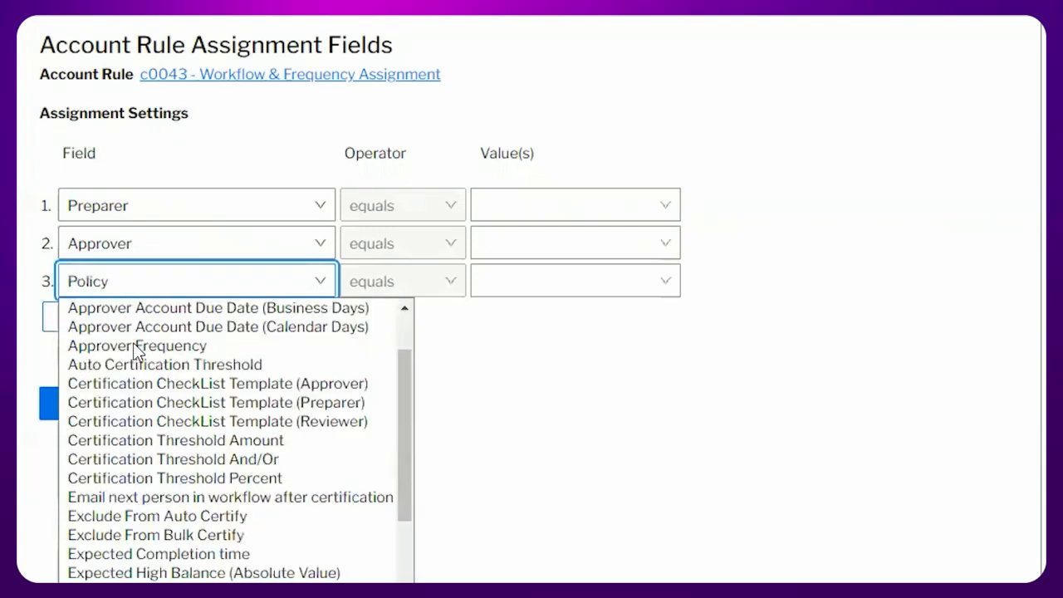
pyautogui.click(152, 554)
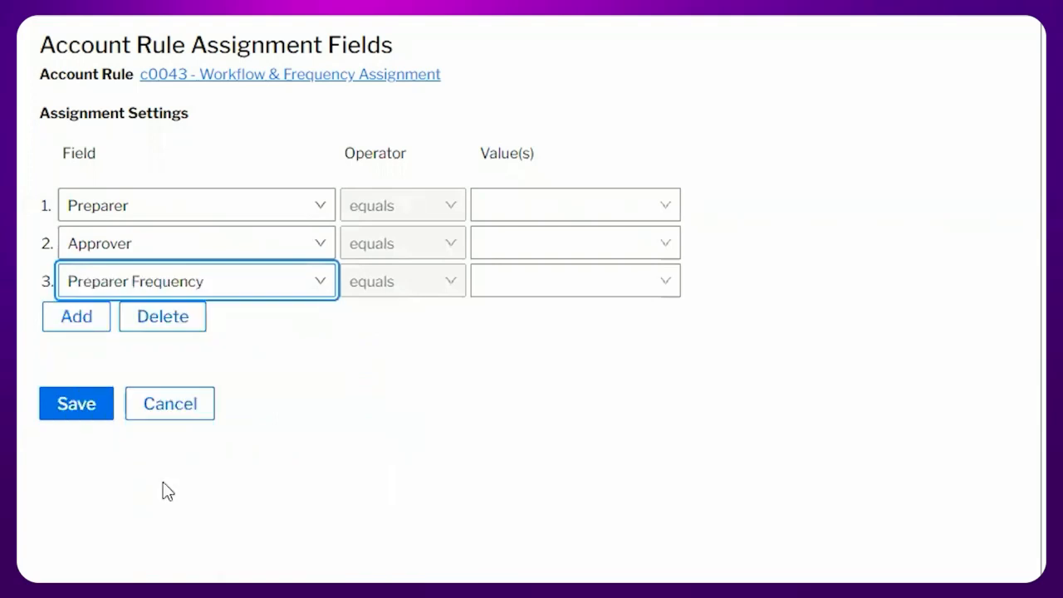
pyautogui.click(98, 322)
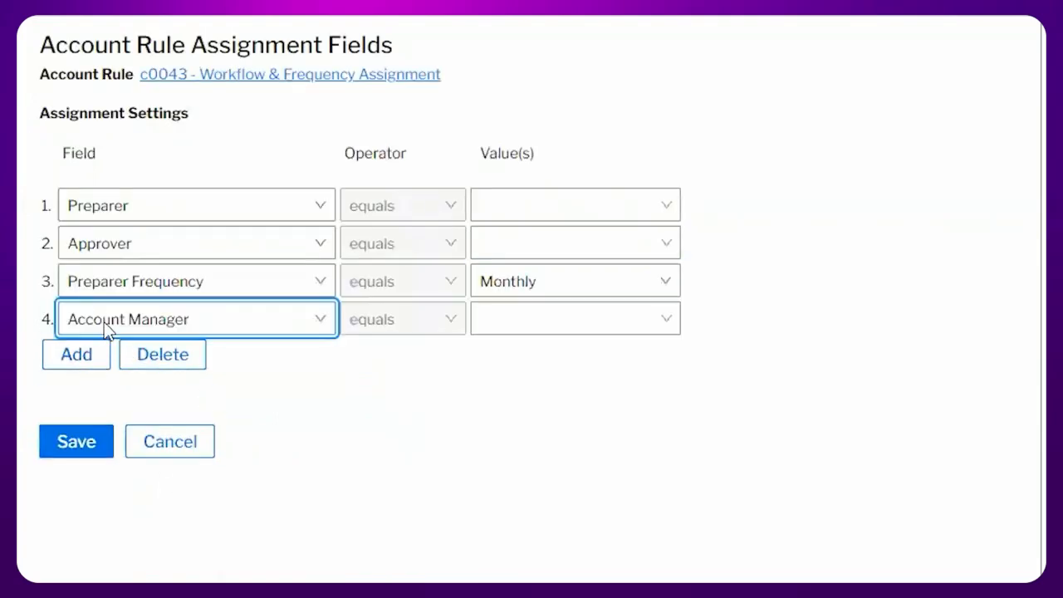
pyautogui.click(114, 335)
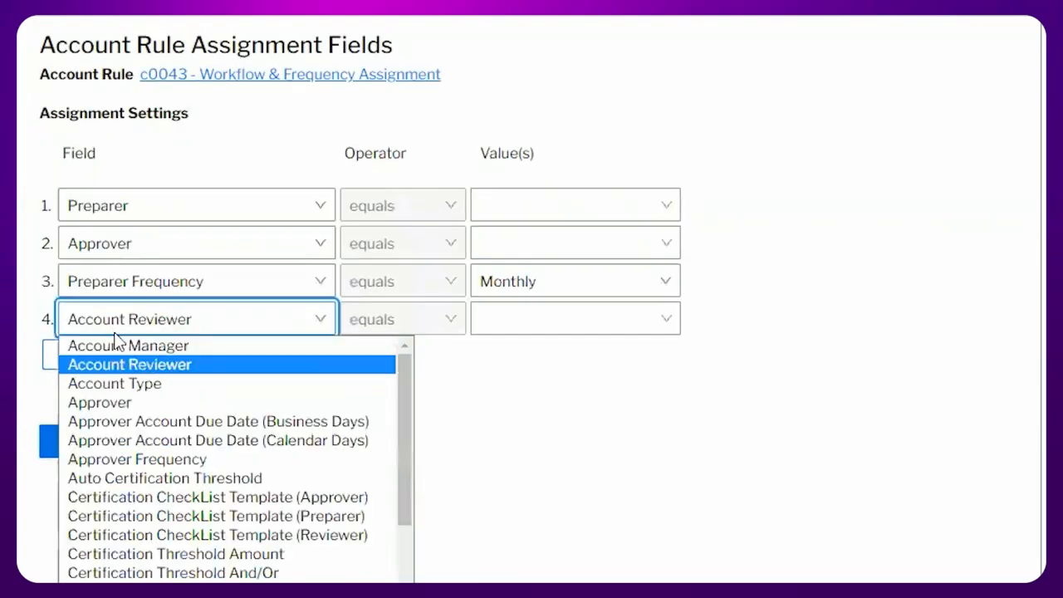
pyautogui.click(141, 458)
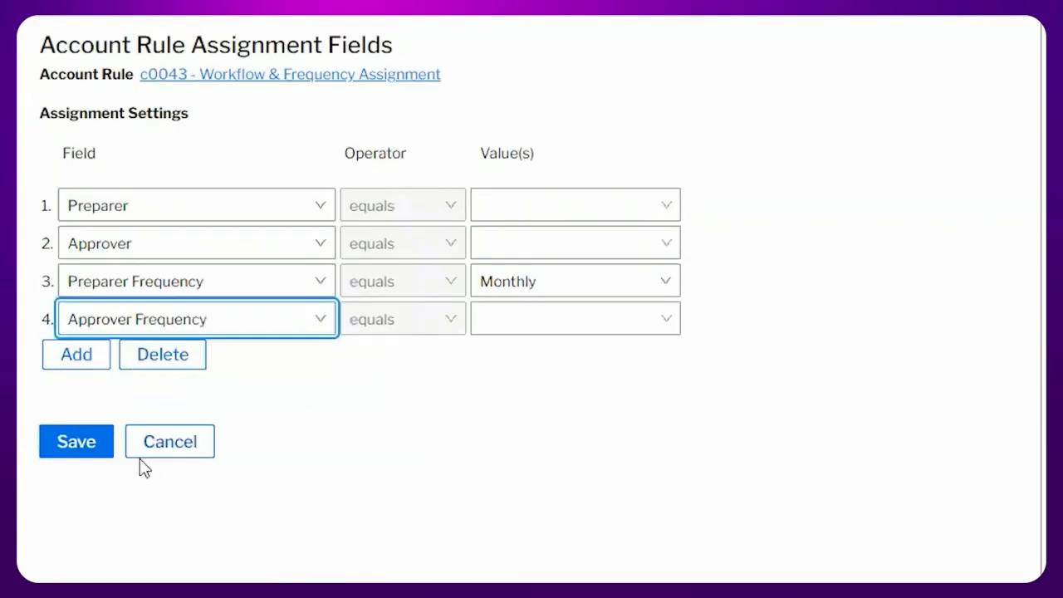
# - Select the user's name for Preparer and another user's name for Approver, and save the rule's assignment fields
pyautogui.click(568, 196)
pyautogui.write('ben')
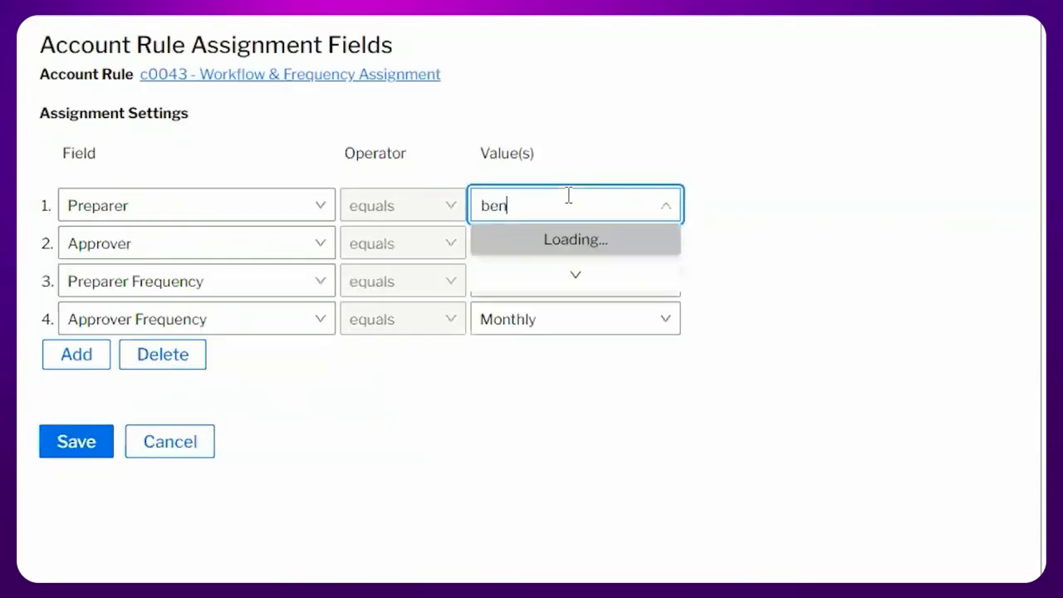
pyautogui.click(546, 245)
pyautogui.click(553, 241)
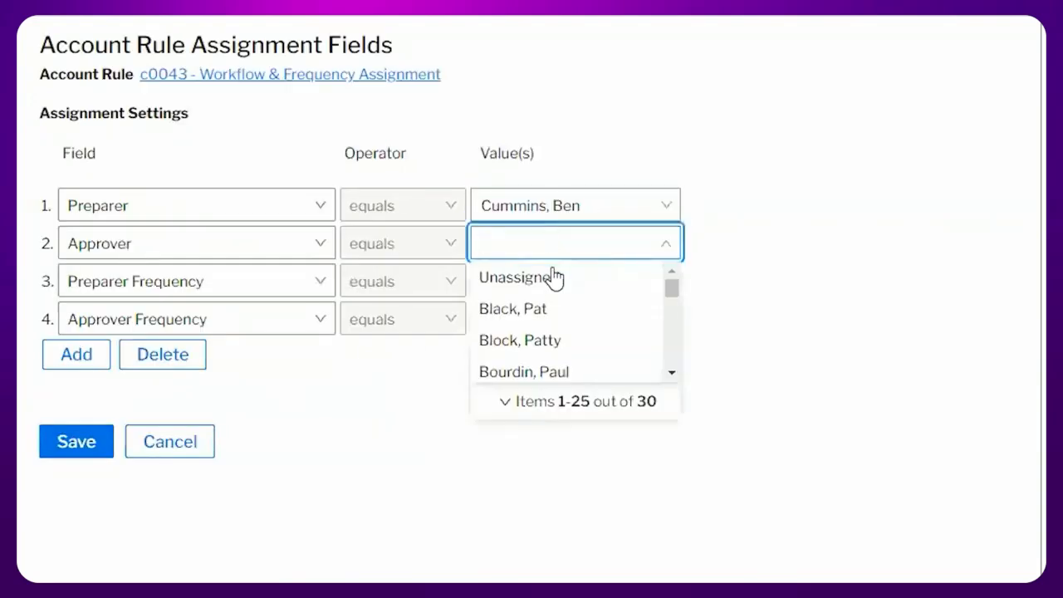
pyautogui.click(536, 339)
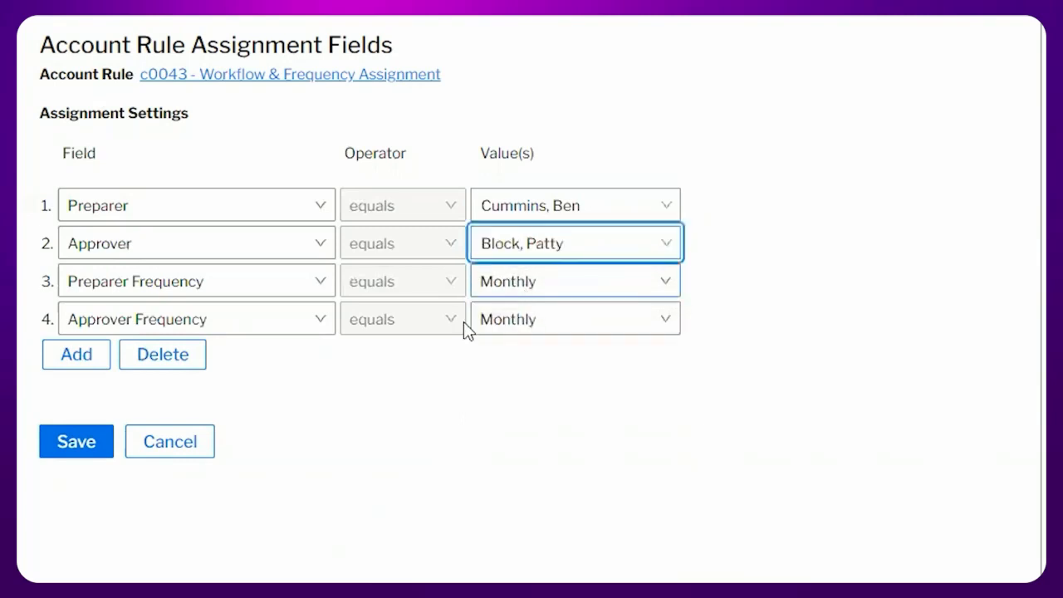
pyautogui.click(76, 450)
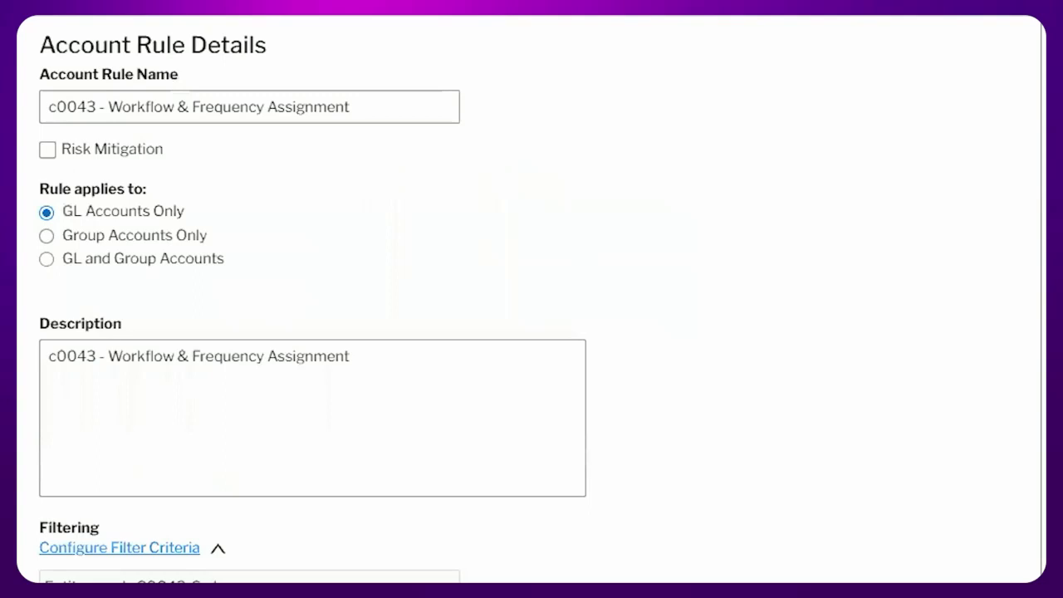
# - Preview the account data matched by the C0043-Sydney rule and close the preview
pyautogui.scroll(-6, 489, 417)
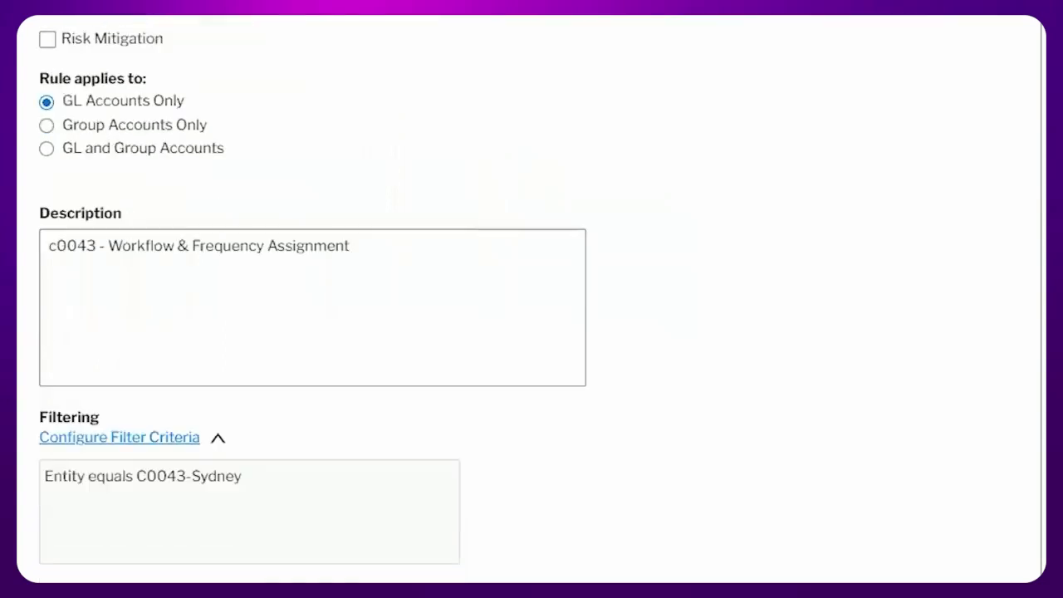
pyautogui.click(137, 432)
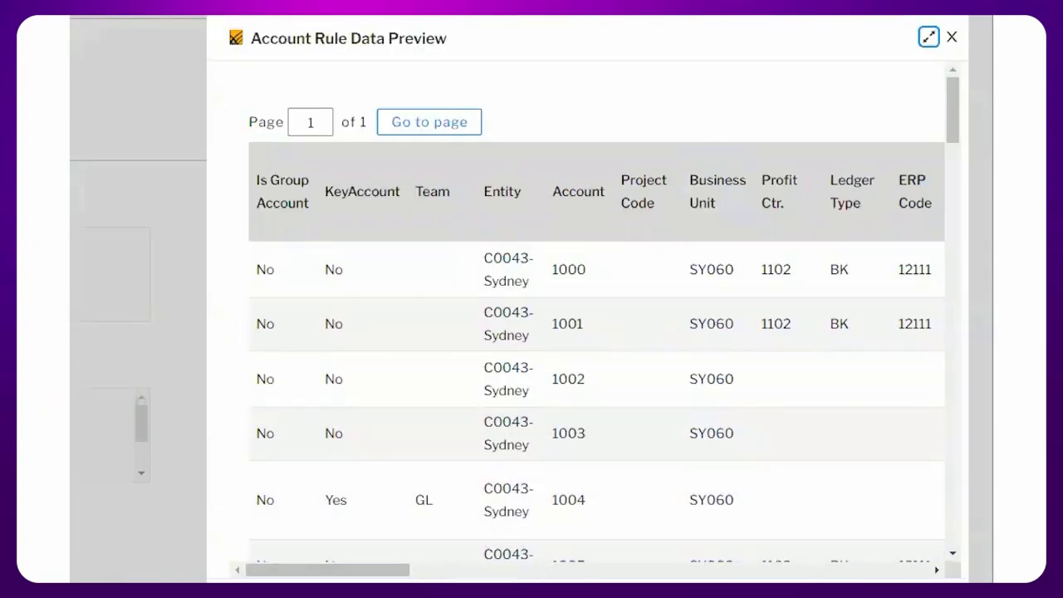
pyautogui.click(951, 37)
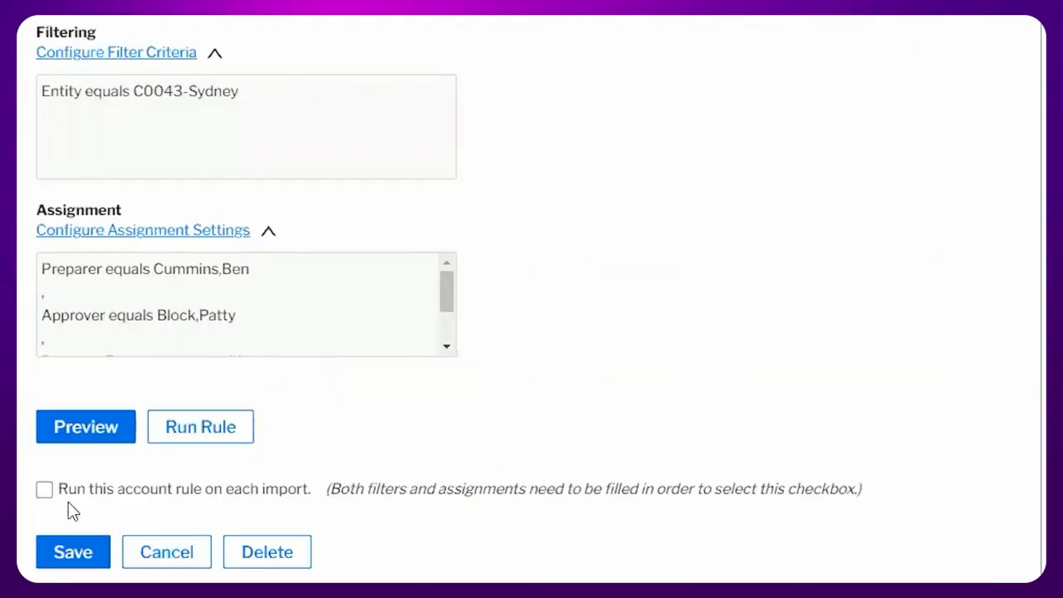
# - Enable running this account rule on each import and save the rule
pyautogui.click(45, 491)
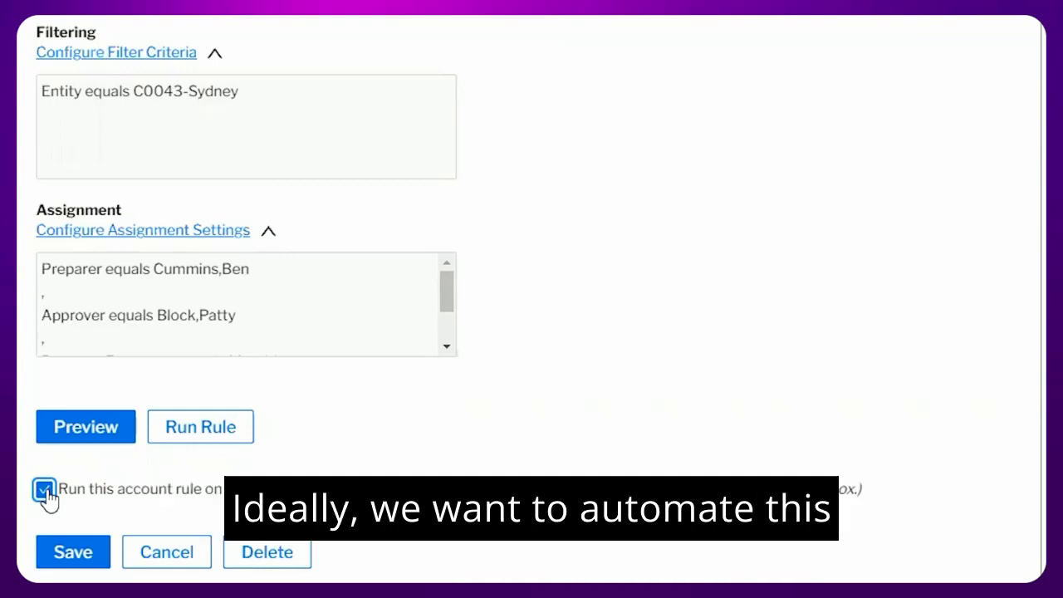
pyautogui.click(71, 562)
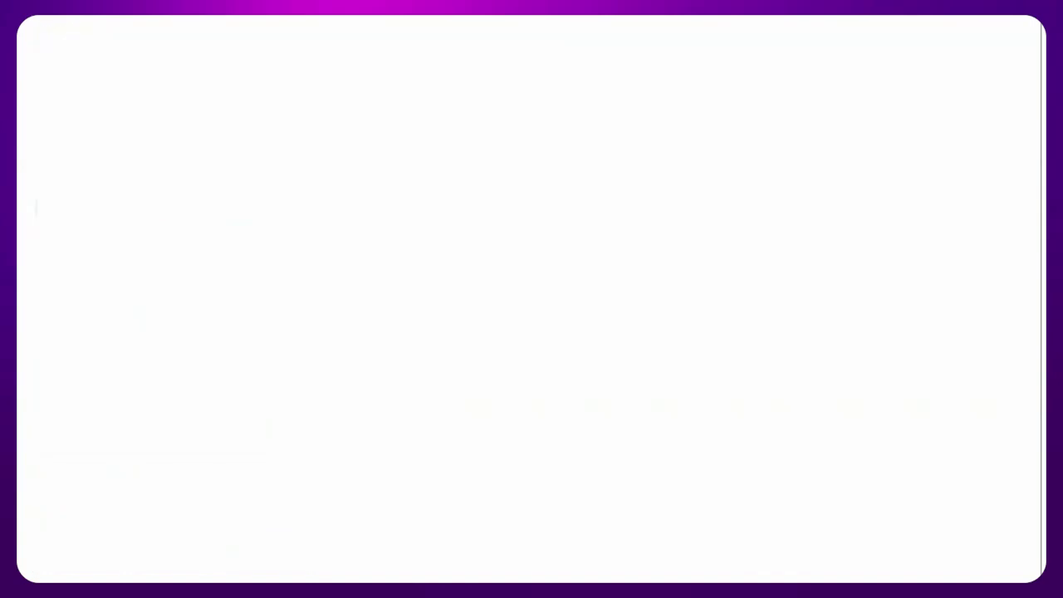